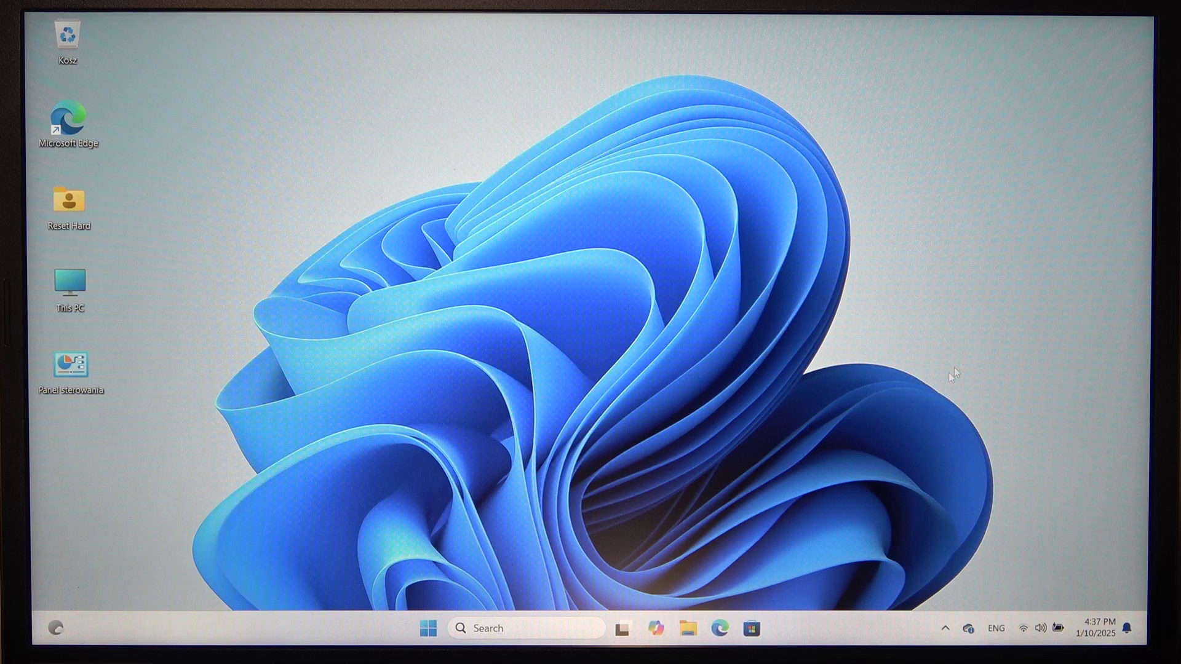
Step: Set the taskbar's Touch keyboard icon to Zawsze (always show), then close Settings
right_click(842, 629)
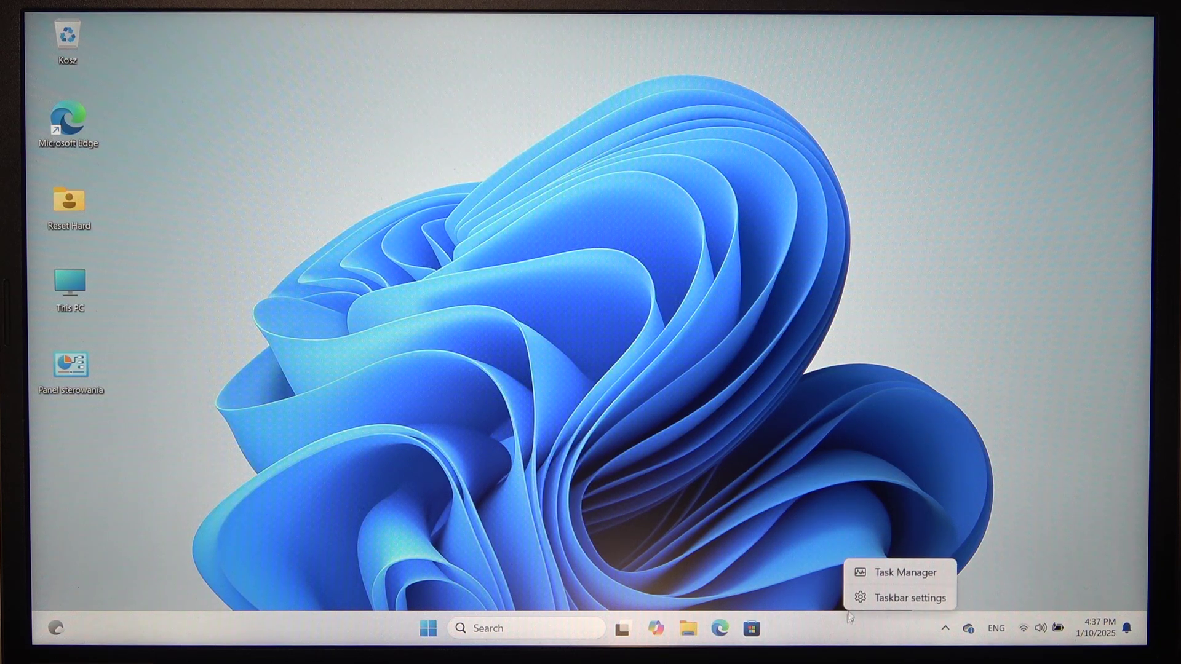
click(859, 594)
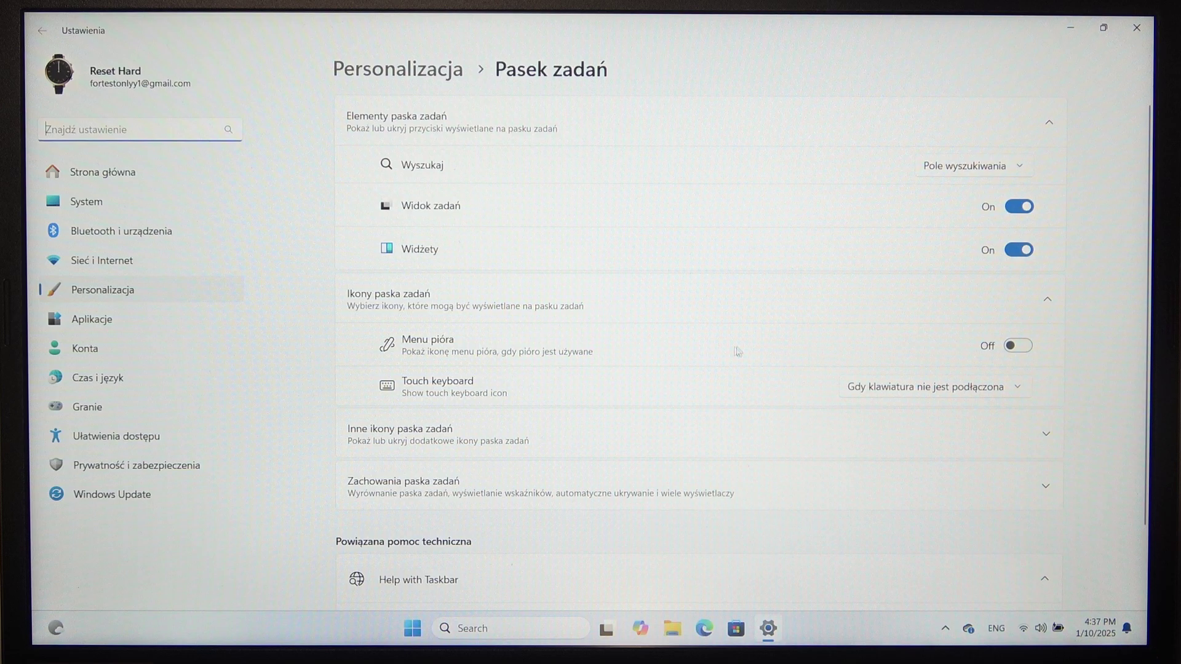
click(850, 382)
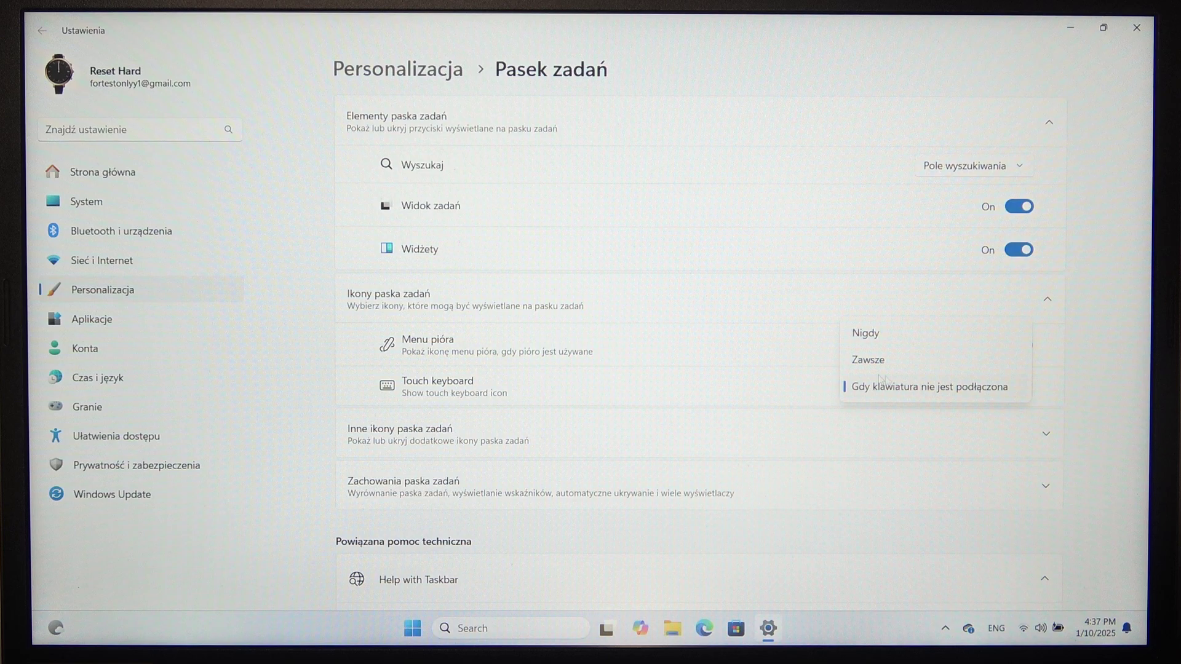
click(872, 364)
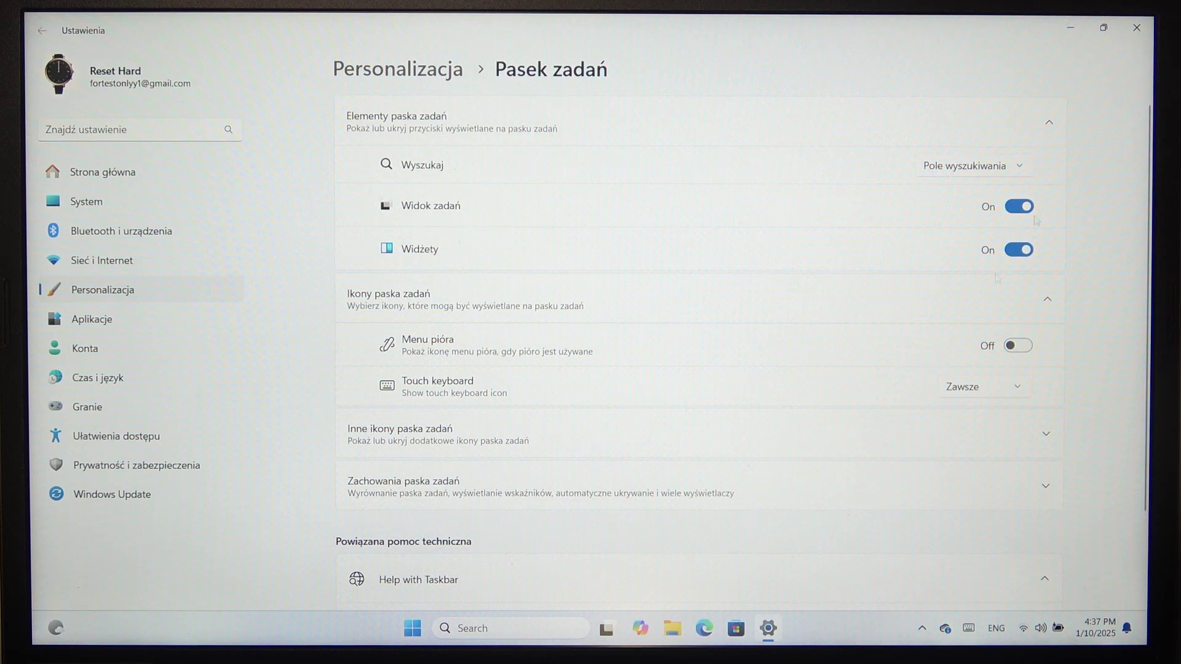
click(1136, 29)
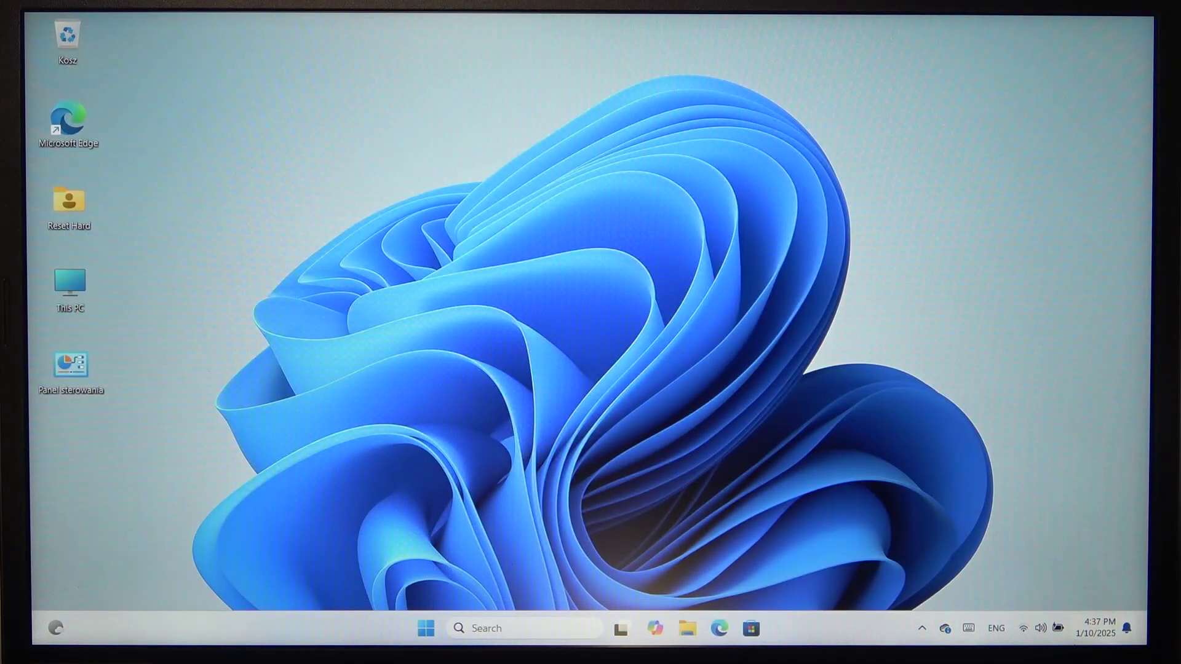
Step: Launch the touch keyboard from the taskbar, float it to the upper right, then dock it full-width again
click(969, 631)
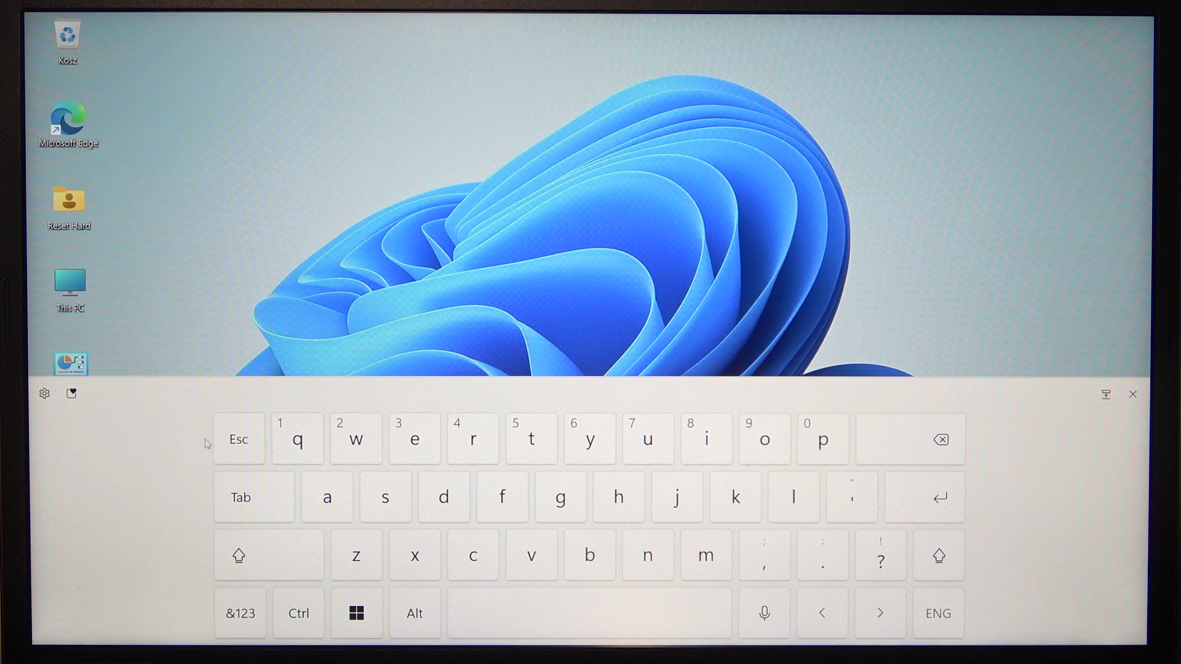
click(1106, 397)
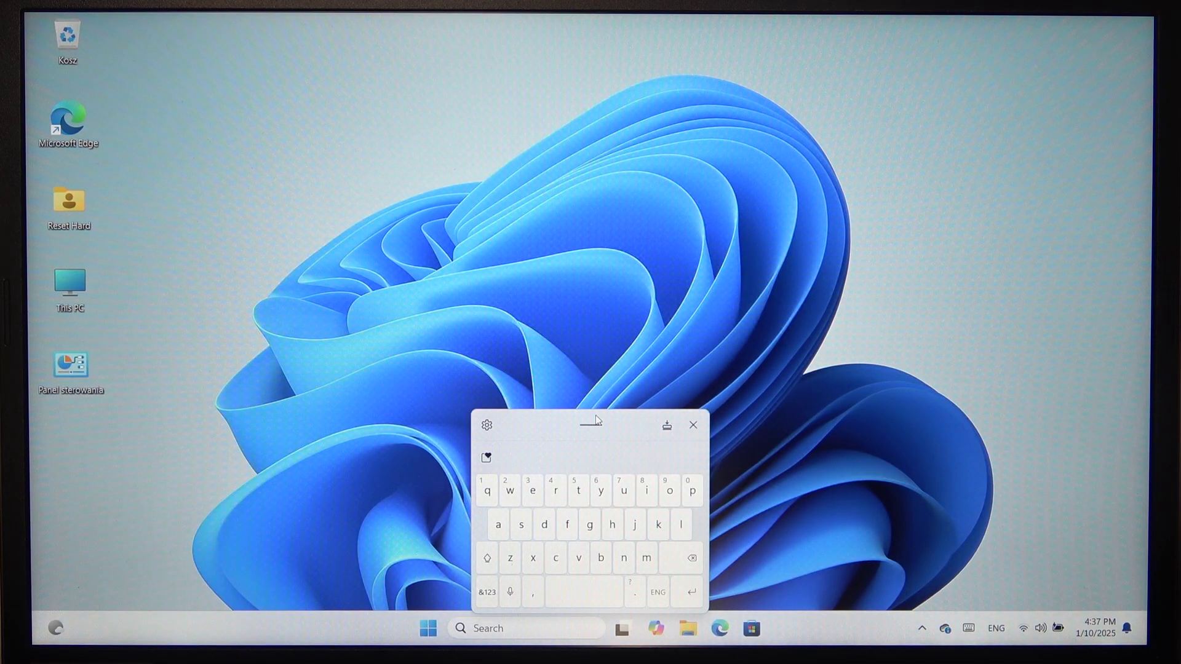
drag(598, 425, 740, 184)
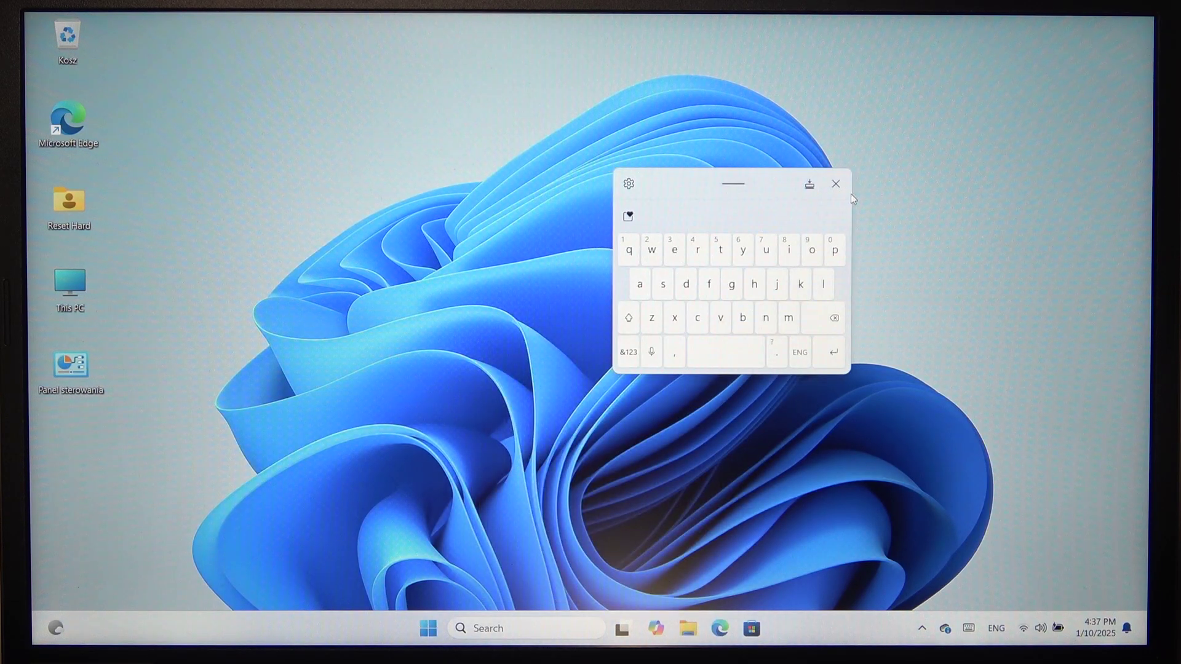
click(808, 185)
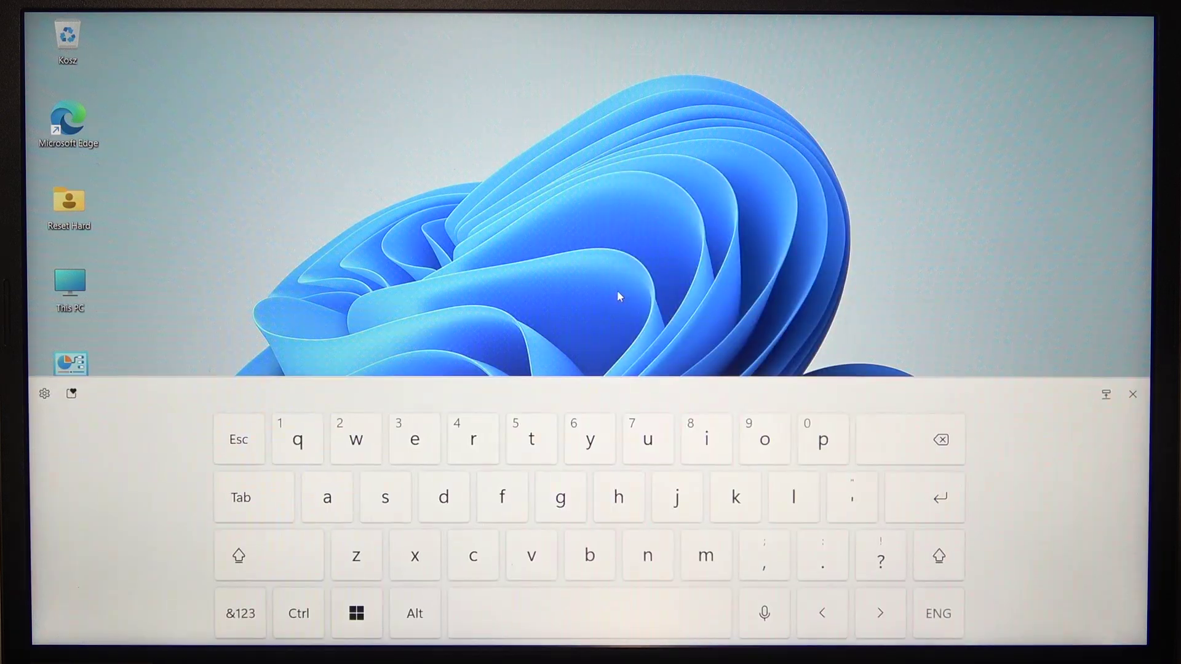
Step: Switch the touch keyboard to the Split layout, then to the Traditional layout
click(43, 395)
mouse_move(102, 428)
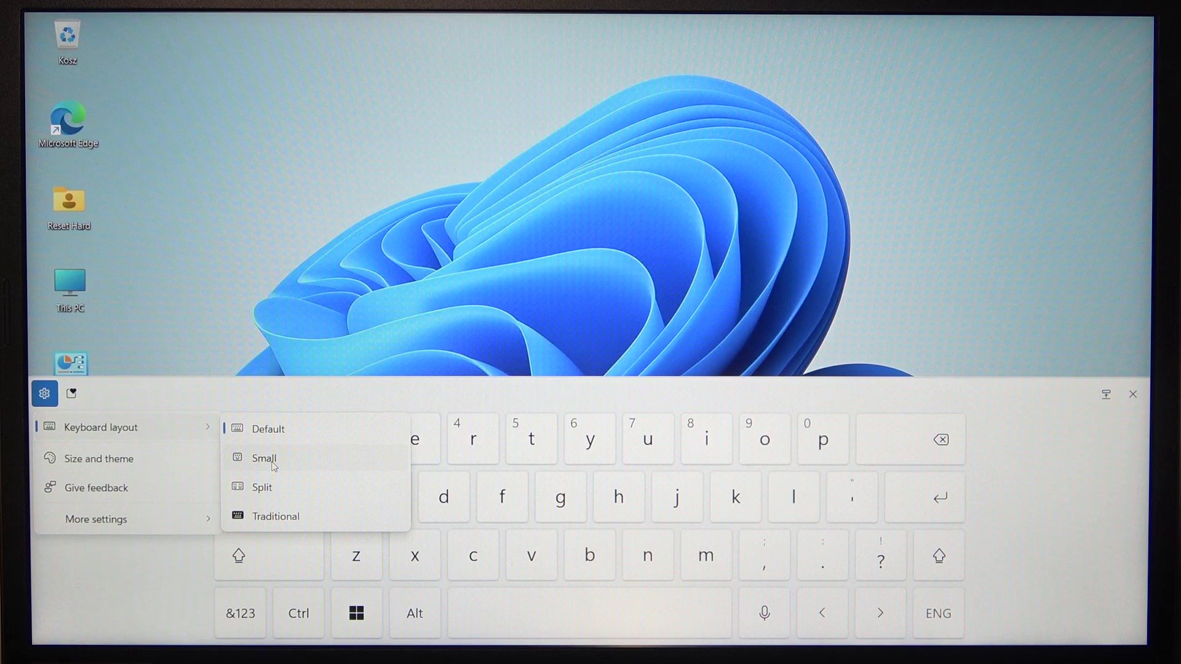
click(263, 487)
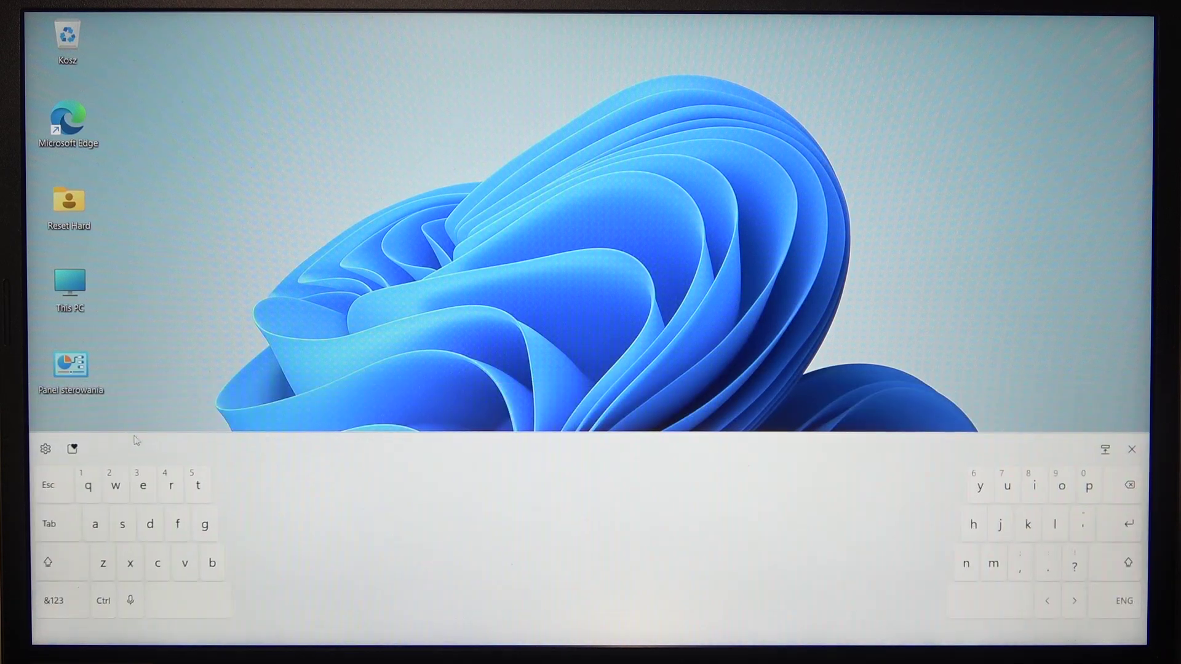
click(47, 453)
mouse_move(101, 482)
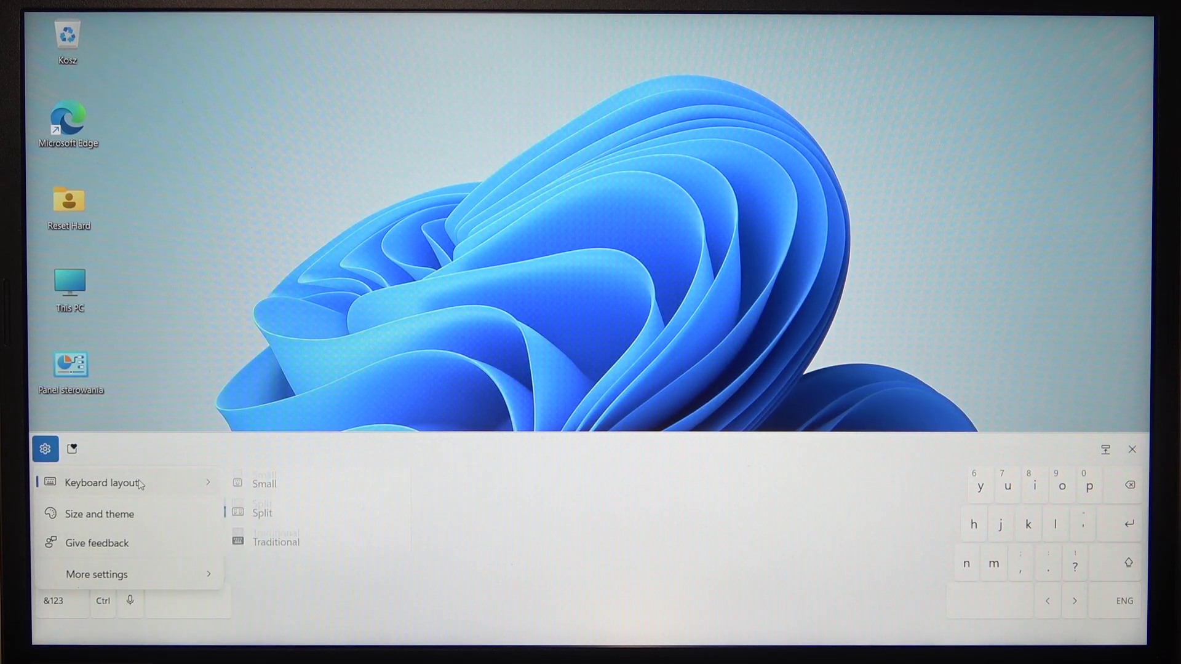
click(257, 569)
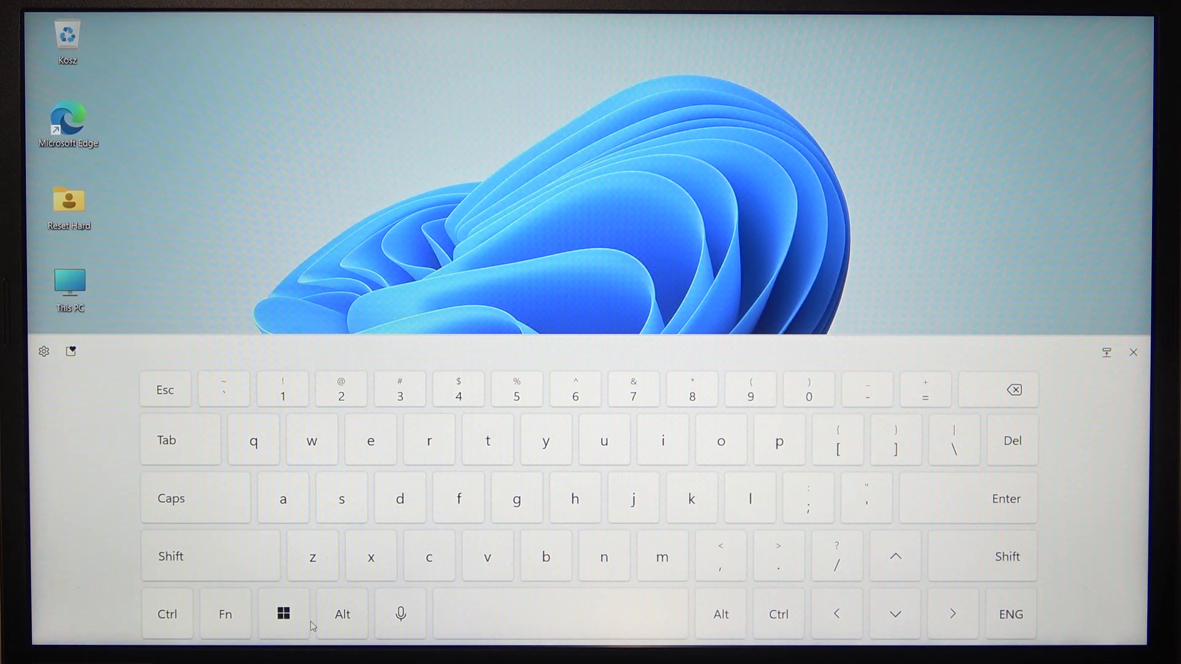
Step: Return the touch keyboard to the Default layout and close it
click(44, 353)
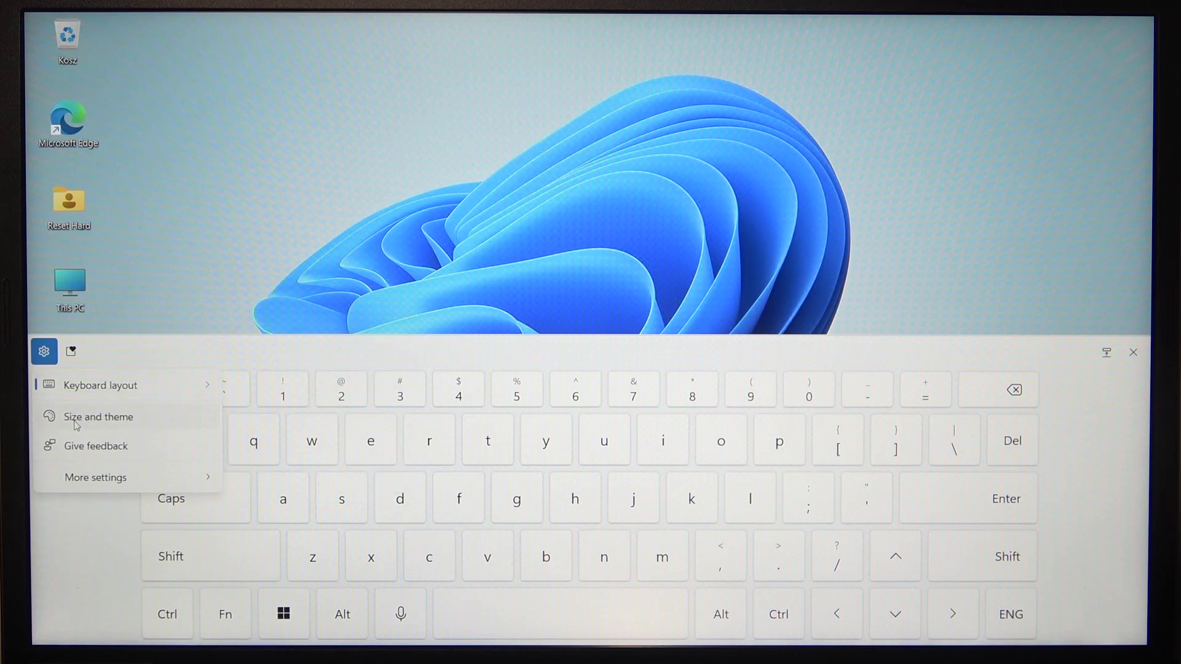
mouse_move(102, 385)
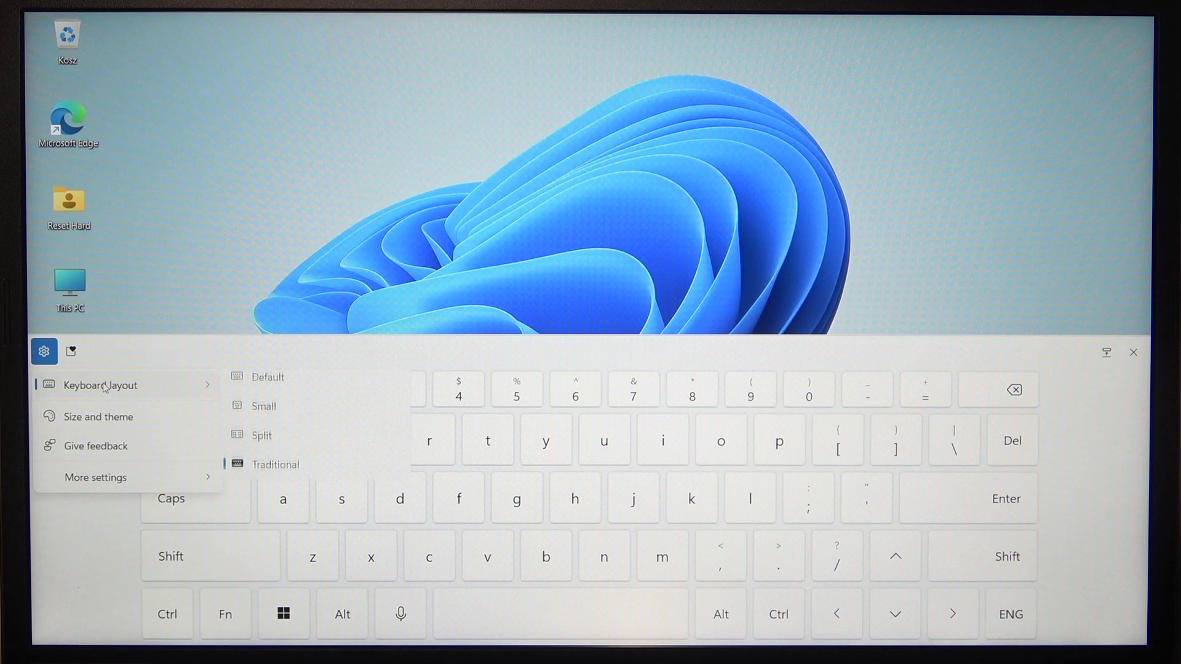
click(599, 327)
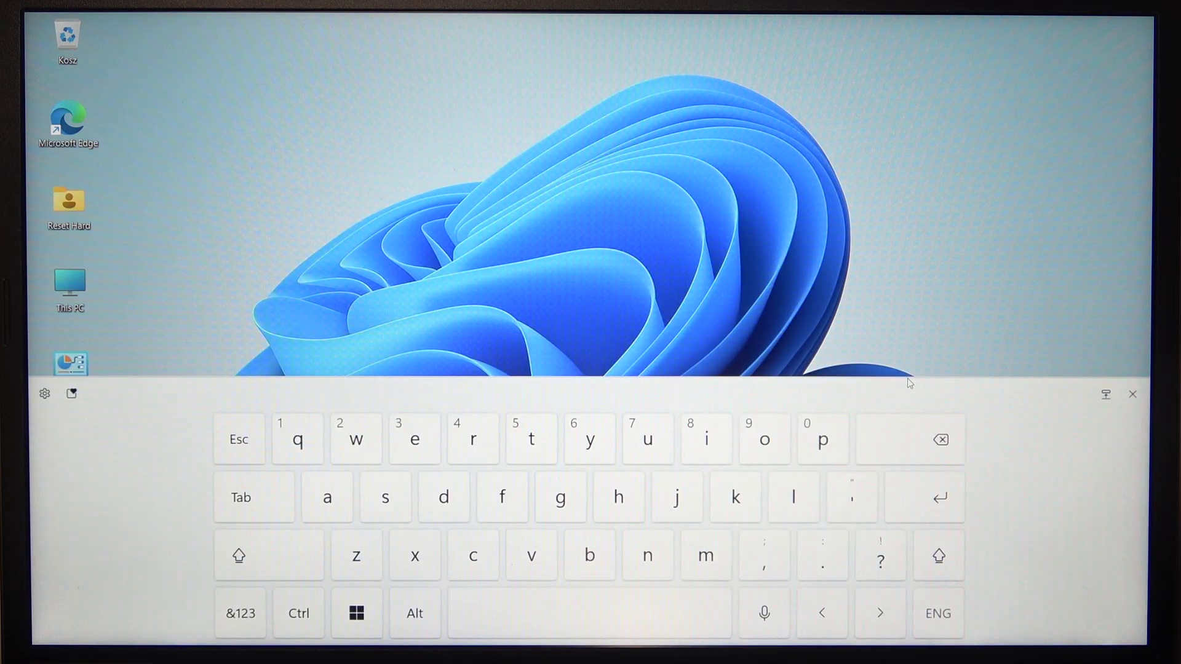
click(1144, 395)
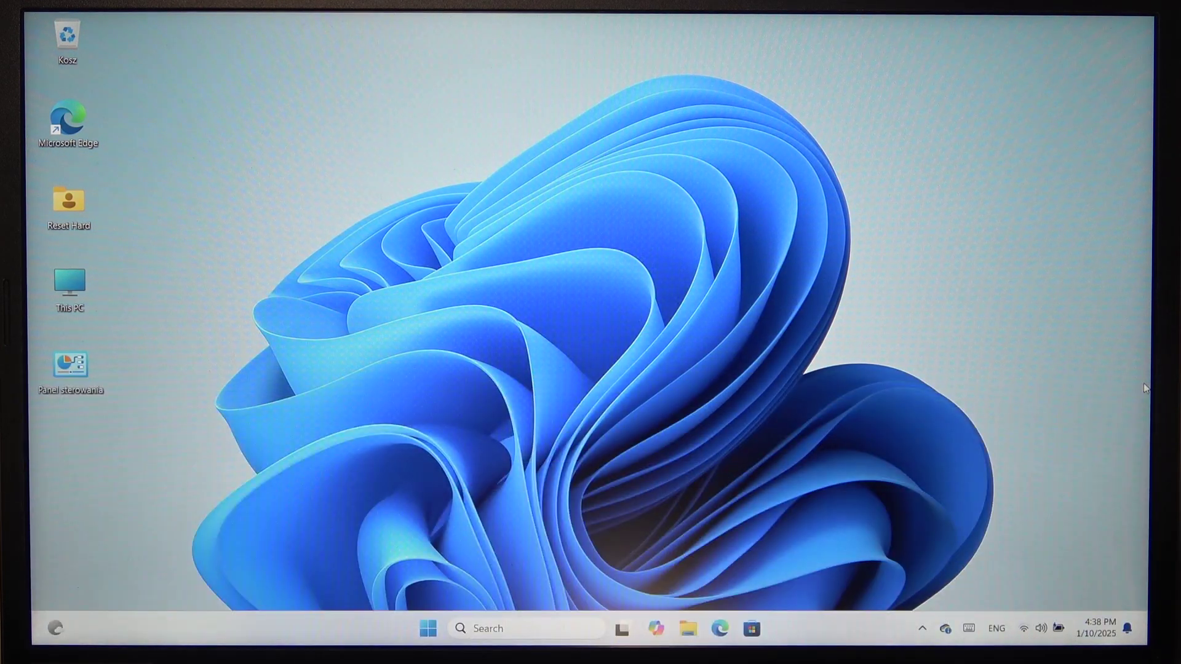